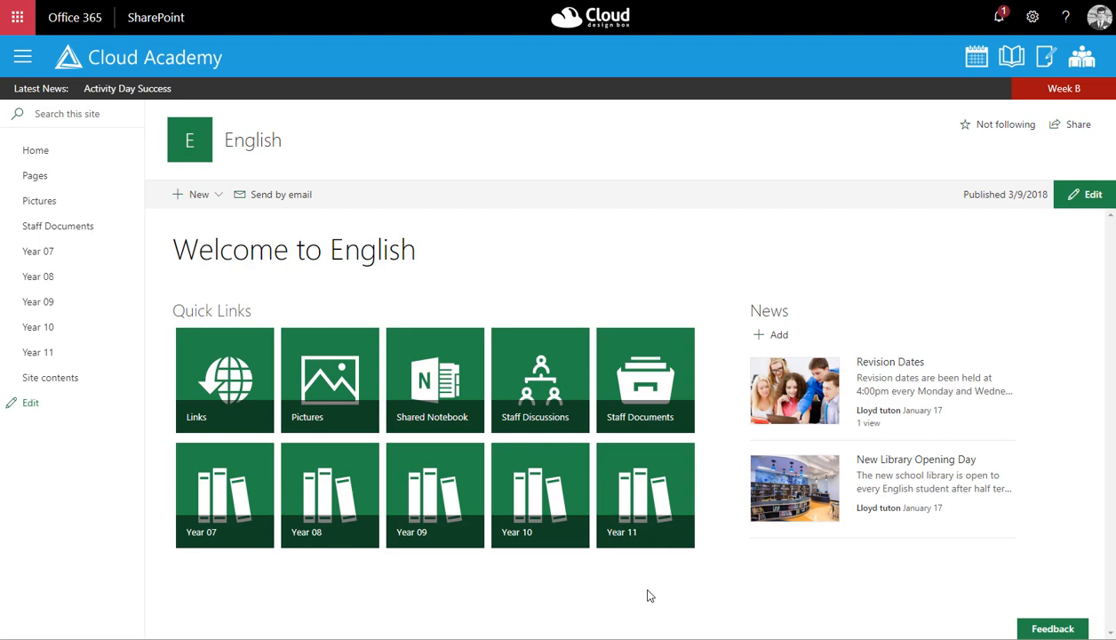
- Create a new Word document in the English site's Staff Documents library and paste in the copied Of Mice and Men summary
left_click(647, 384)
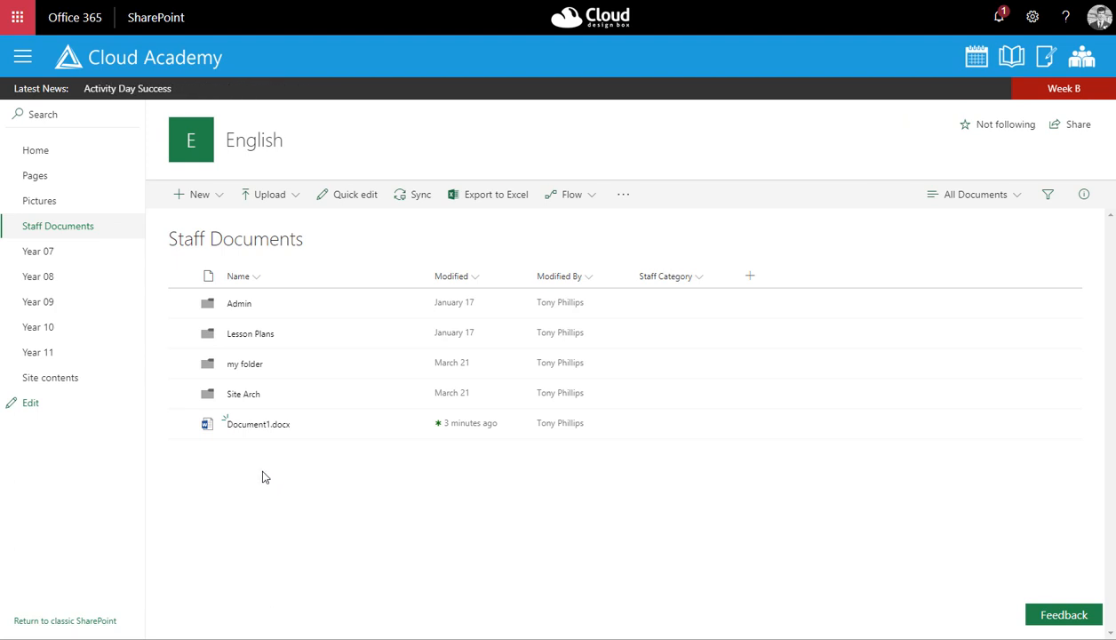
left_click(217, 196)
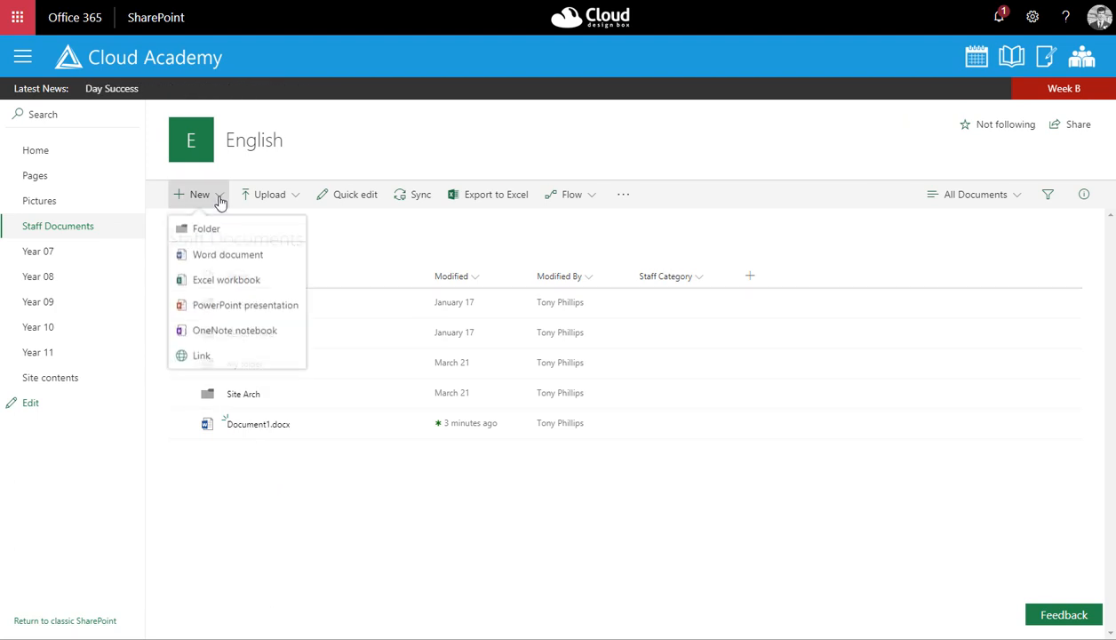
left_click(223, 263)
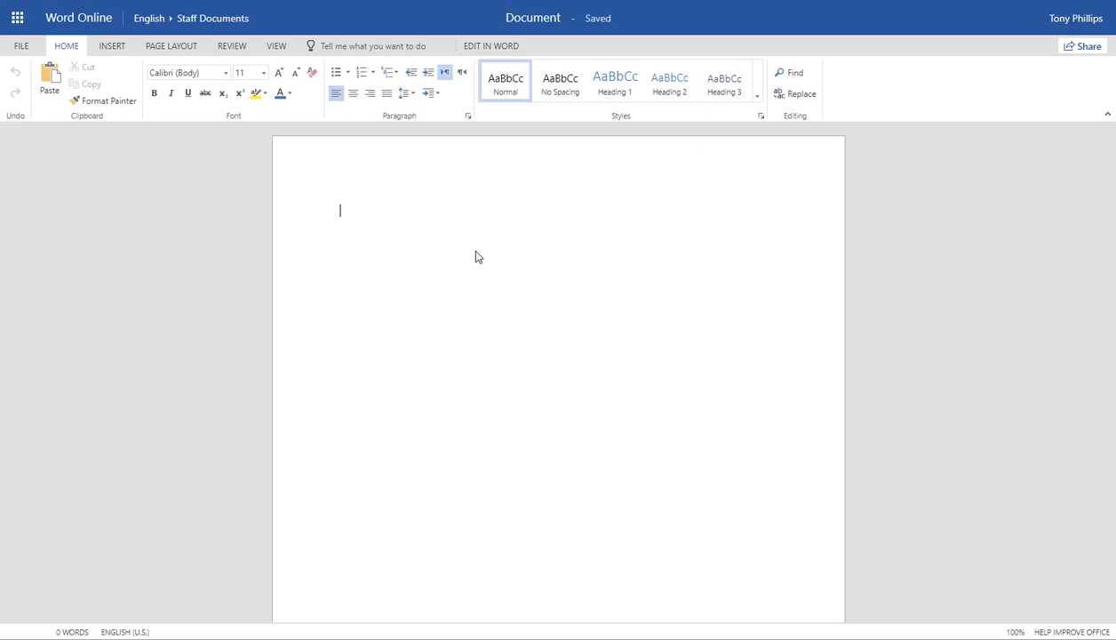
key("ctrl+v")
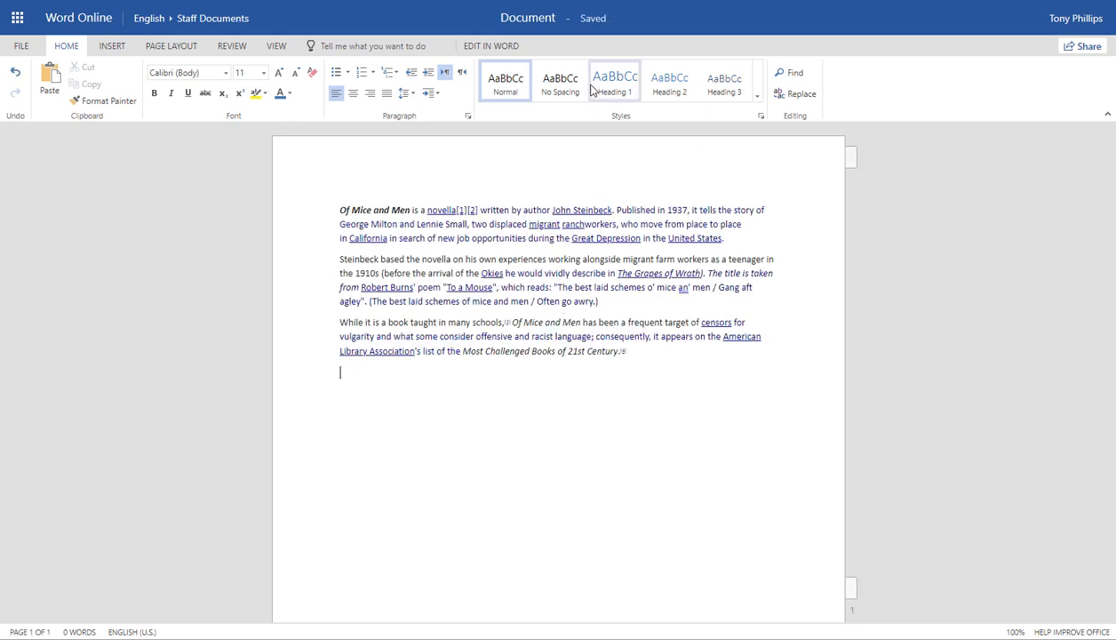
- Rename the document as Of Mice and Men and return to the Staff Documents library
left_click(552, 17)
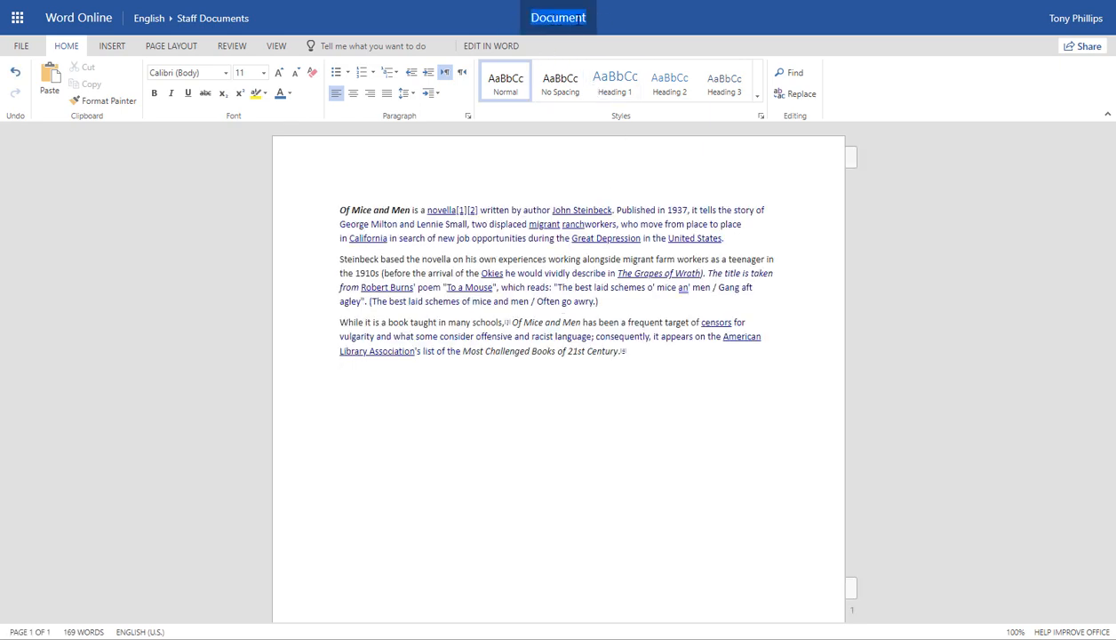
type("Of")
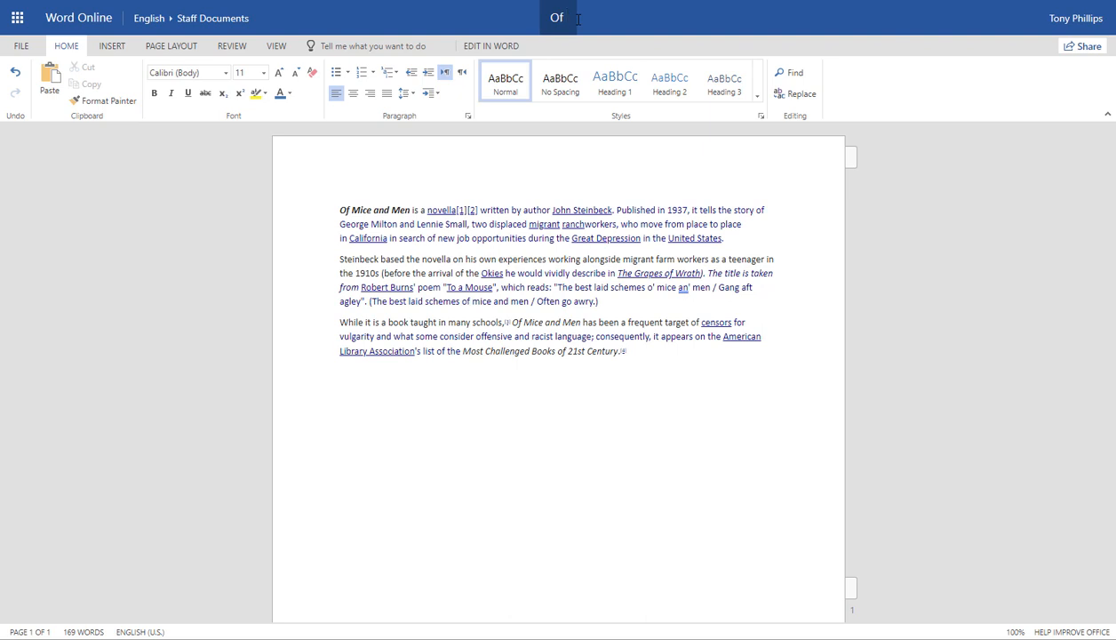
type(" Mice and Men")
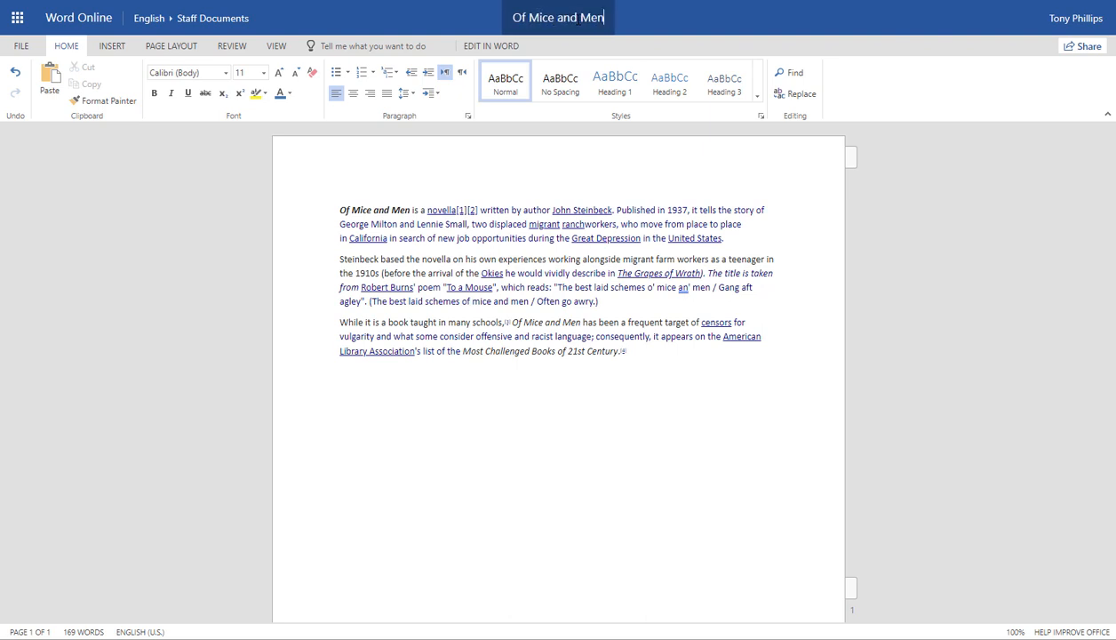
left_click(645, 272)
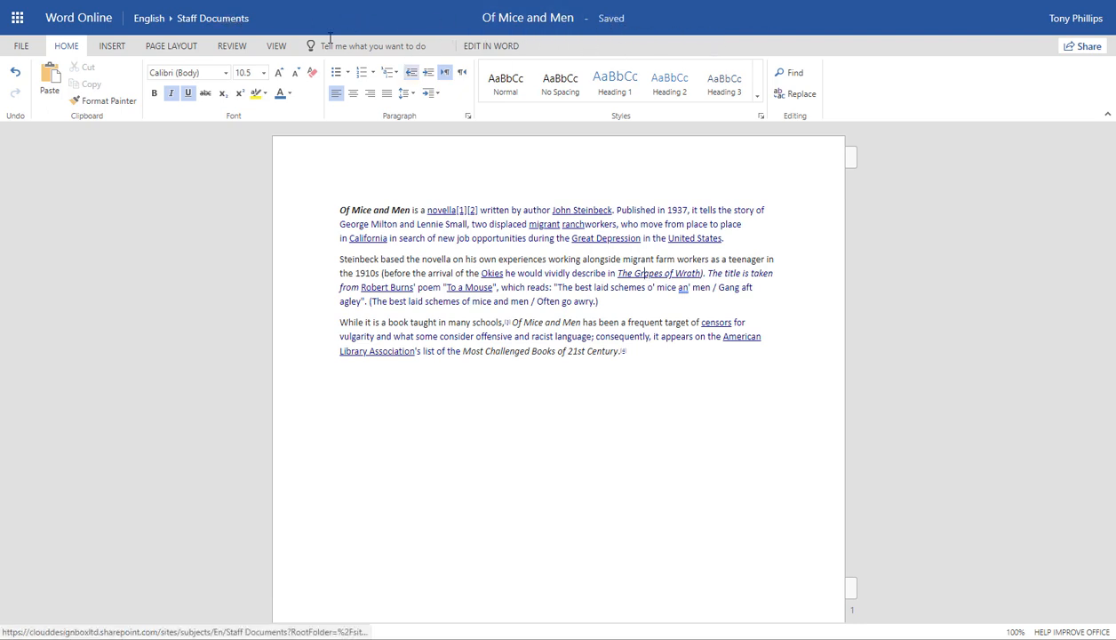
left_click(210, 25)
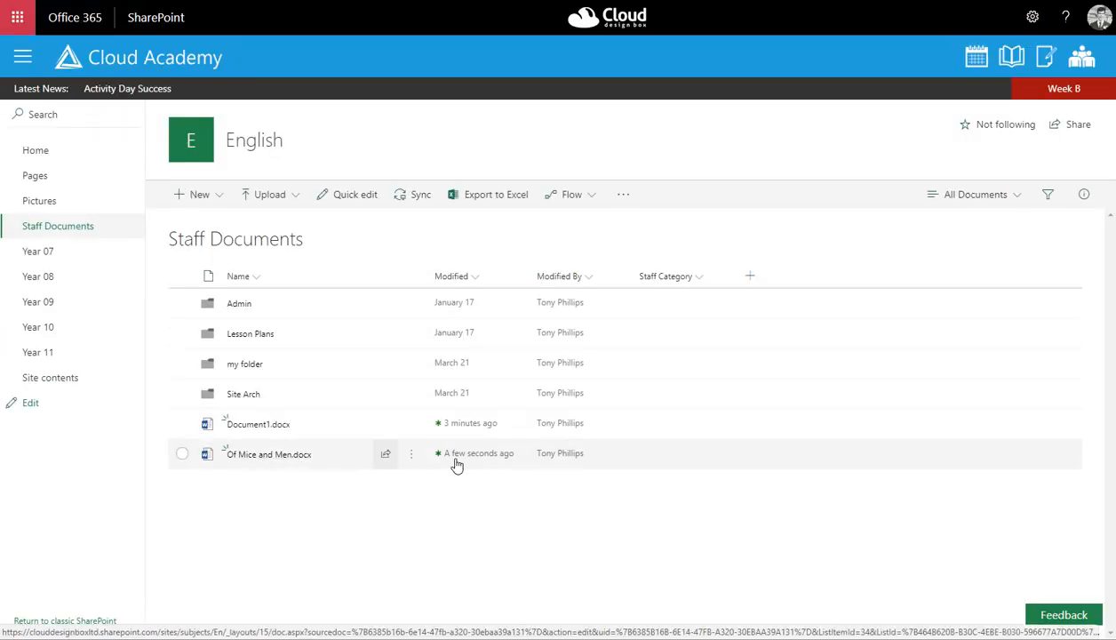
- Reopen Of Mice and Men.docx and add the line "This is my change" below the last paragraph
left_click(265, 459)
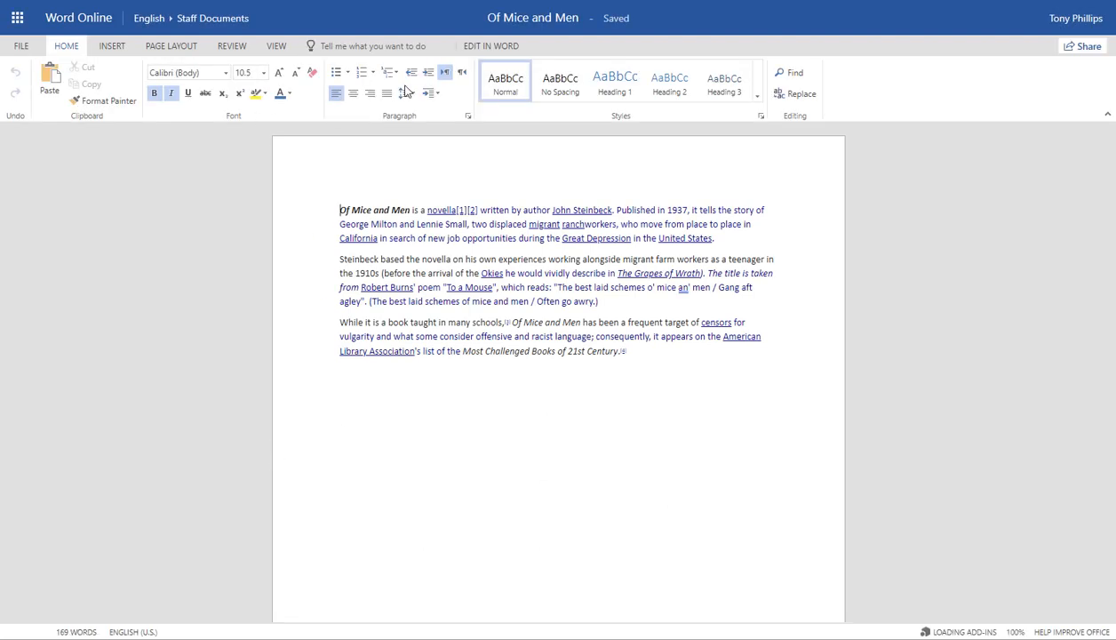
left_click(657, 369)
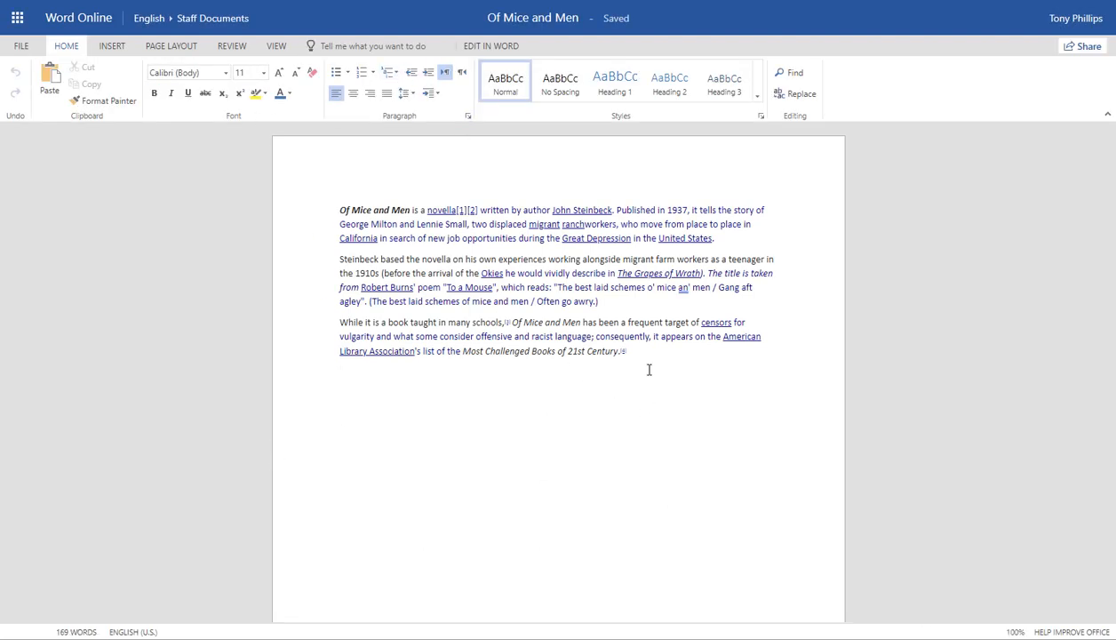
type("This is my change")
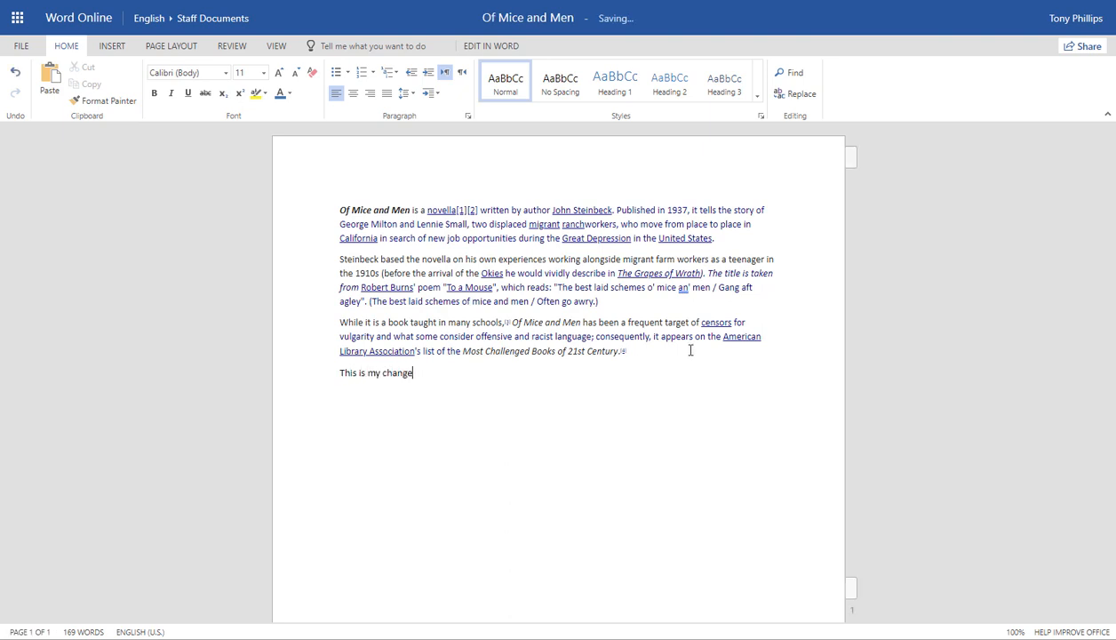
- Make the line "This is my change" bold and go back to the Staff Documents library
left_click_drag(426, 384, 328, 381)
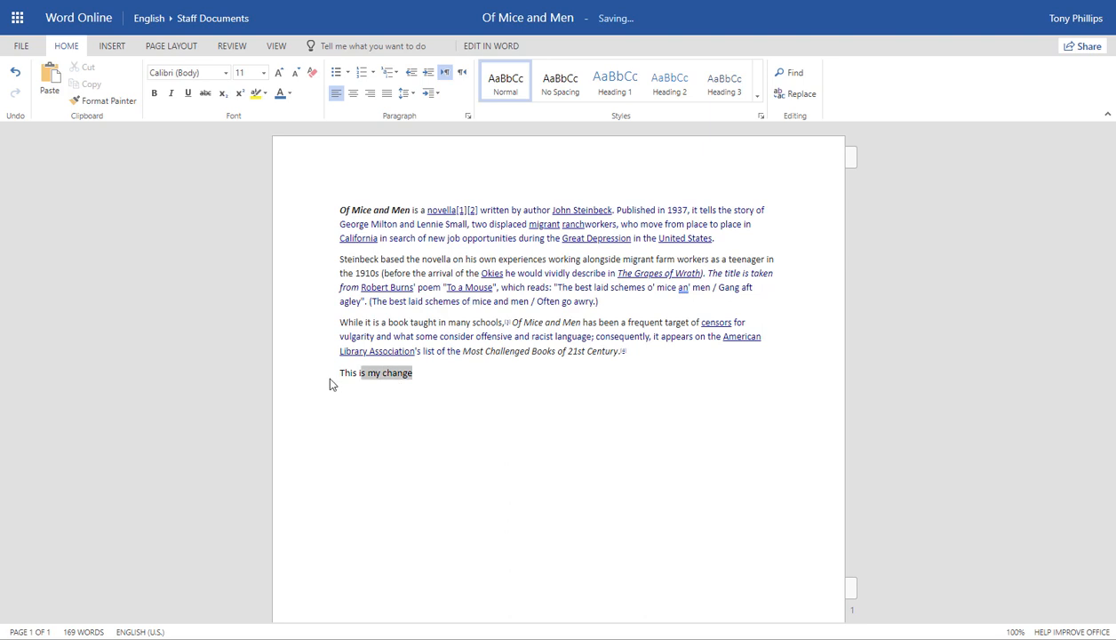
left_click(156, 94)
left_click(547, 414)
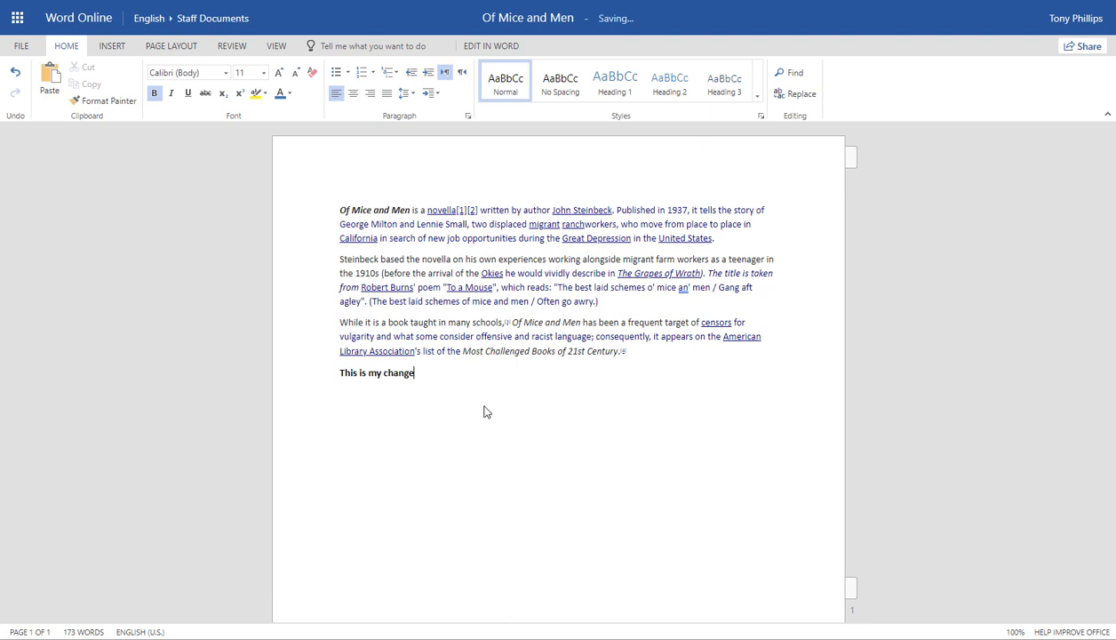
left_click(533, 353)
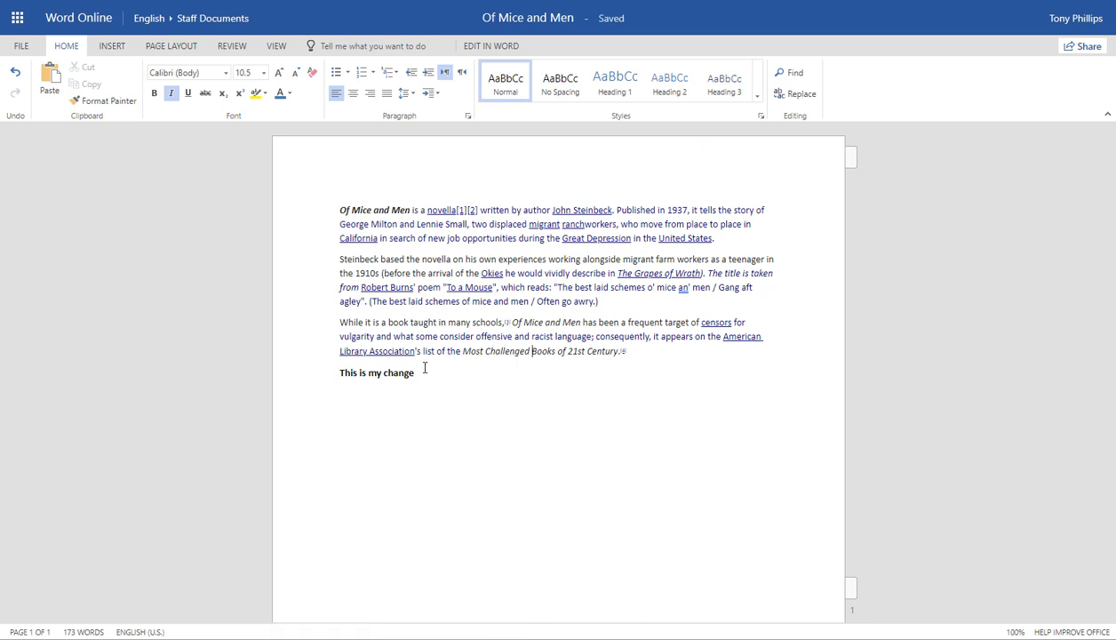
left_click_drag(415, 372, 349, 371)
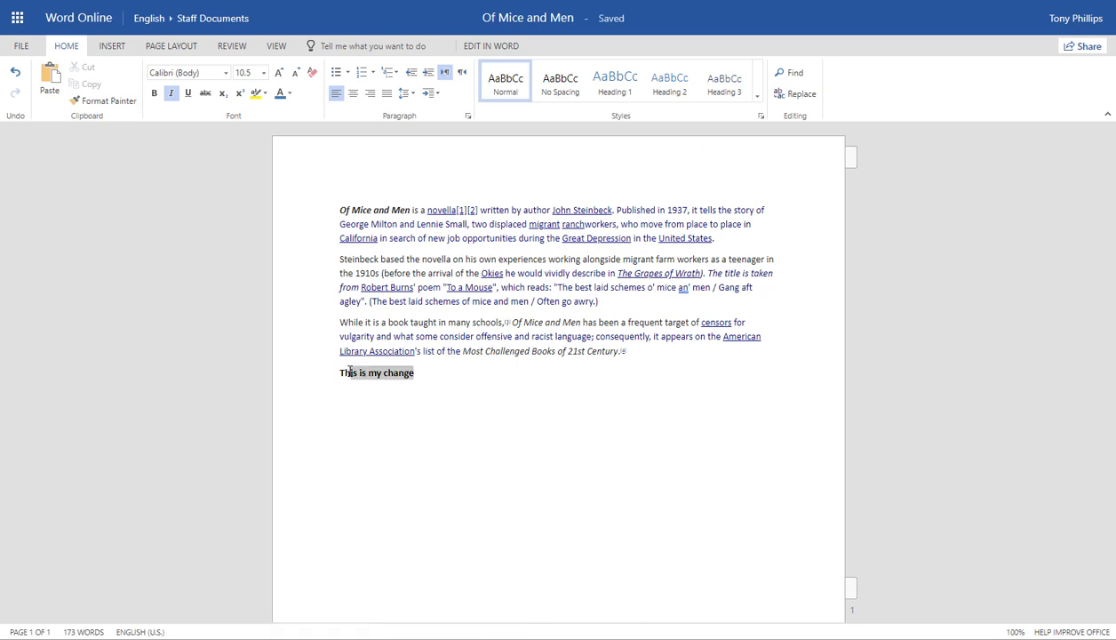
left_click(219, 19)
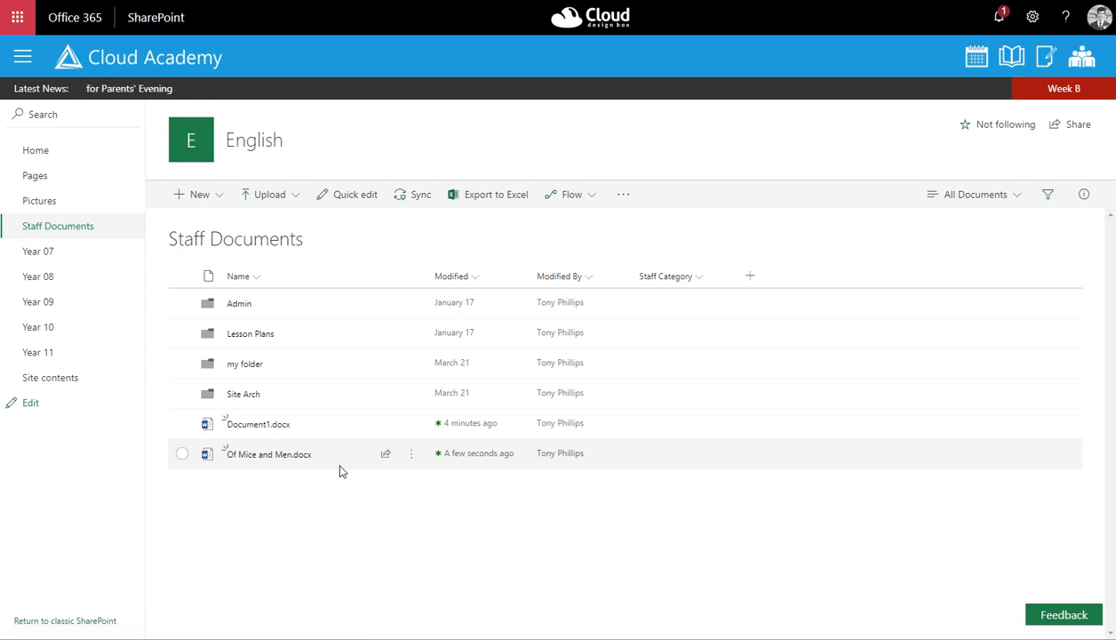
- Restore version 2.0 of Of Mice and Men.docx from its version history, close the history and clear the file selection
left_click(412, 455)
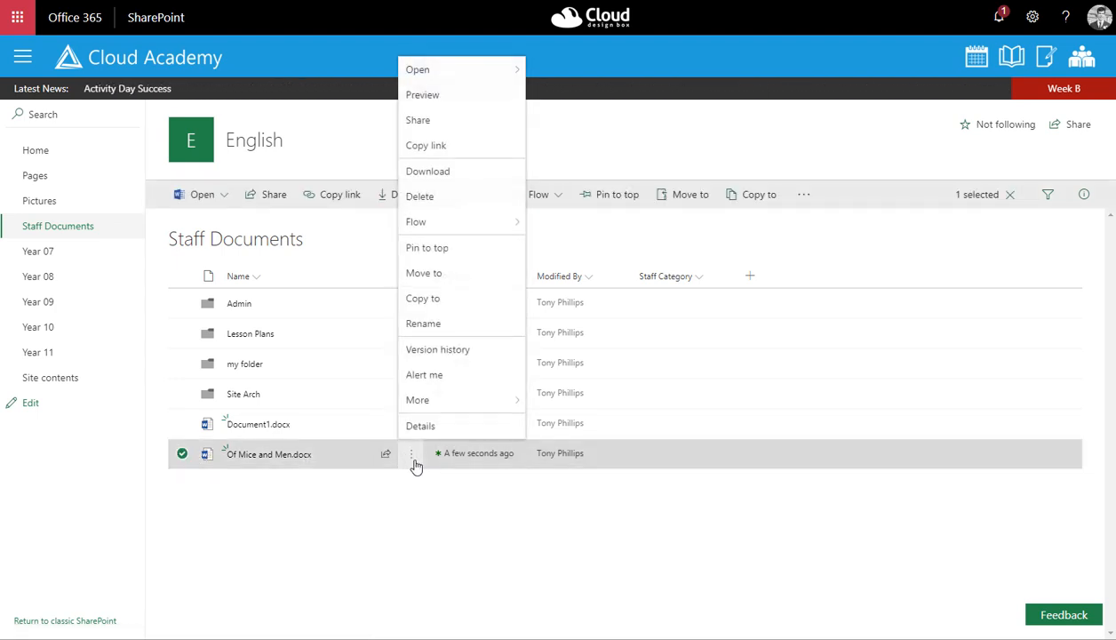
left_click(443, 359)
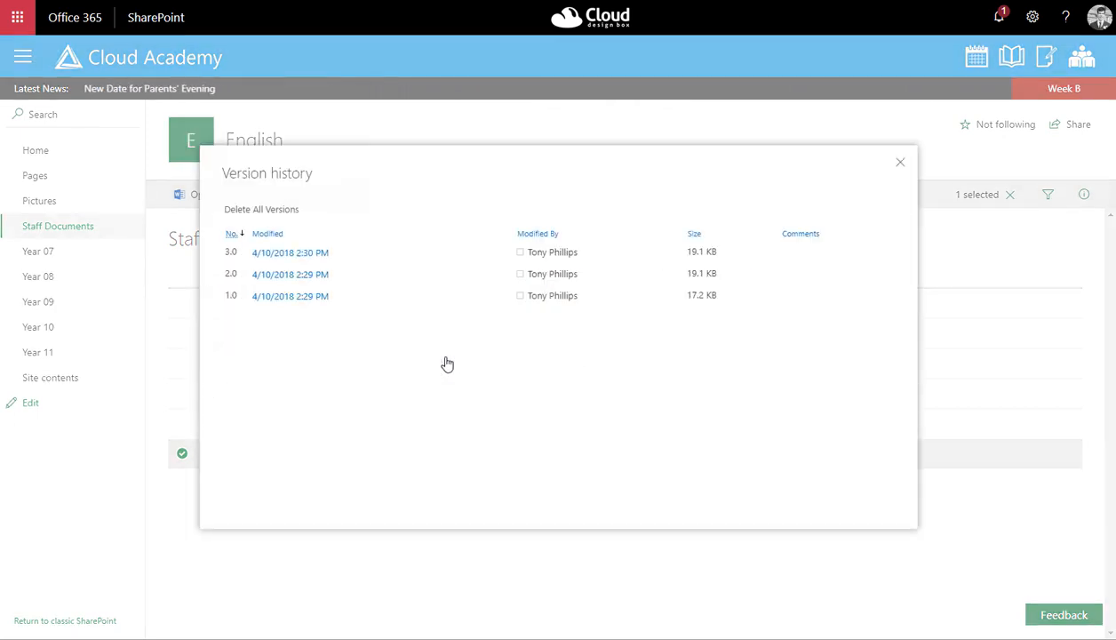
mouse_move(338, 260)
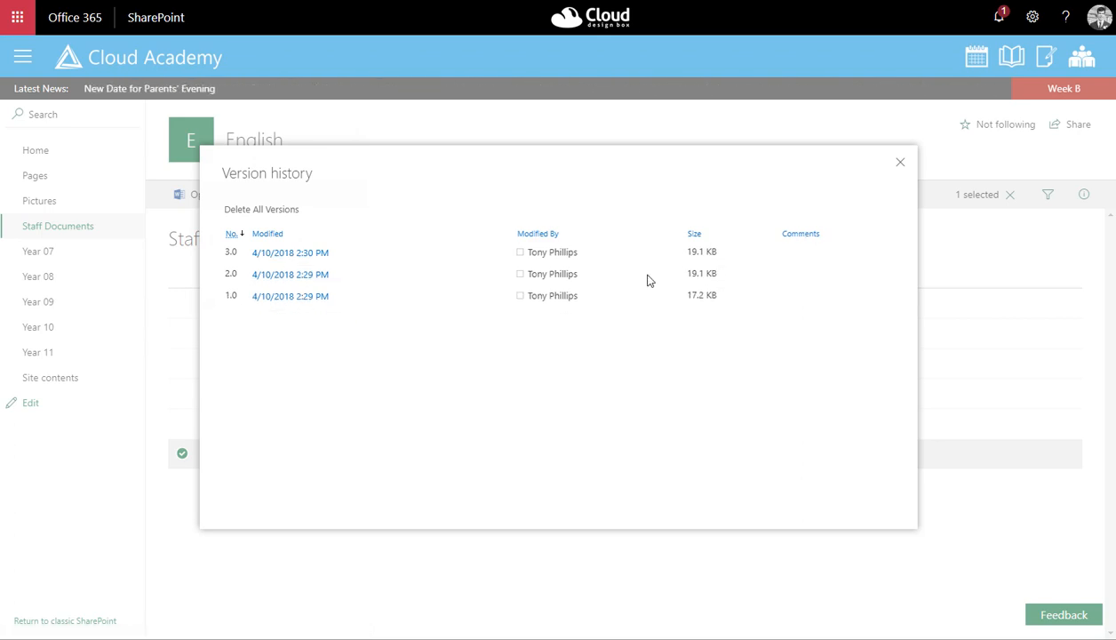
left_click(343, 277)
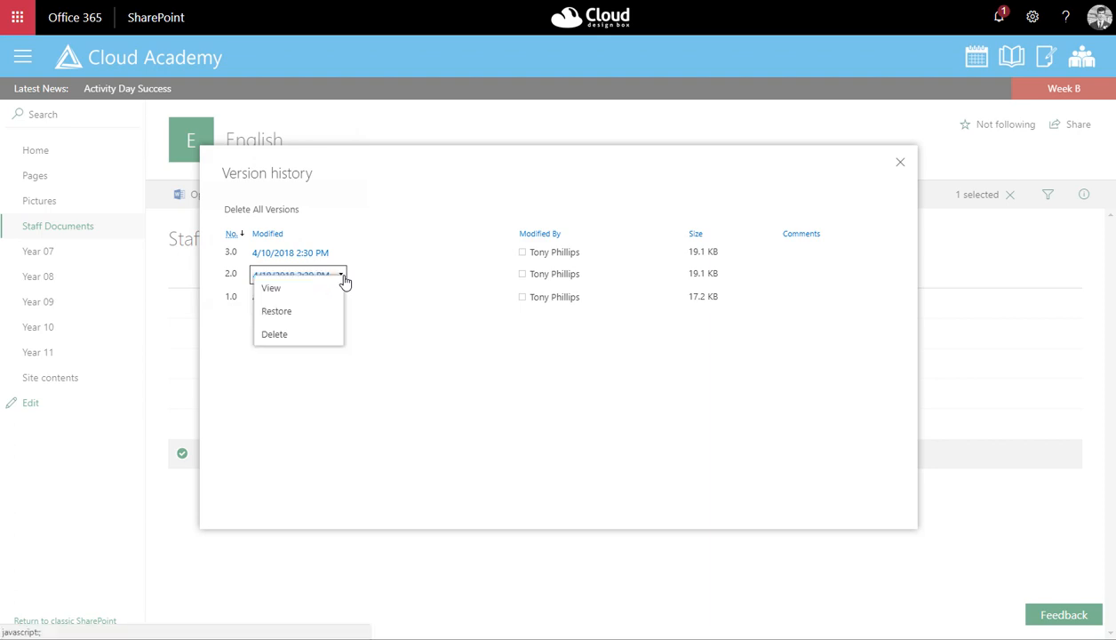
left_click(285, 312)
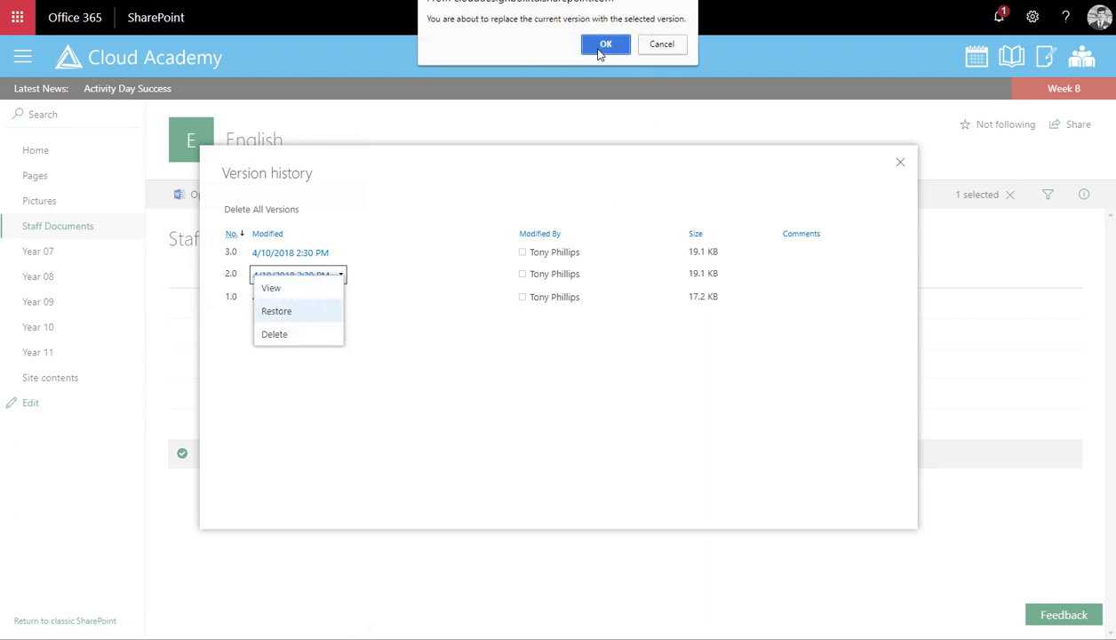
left_click(598, 46)
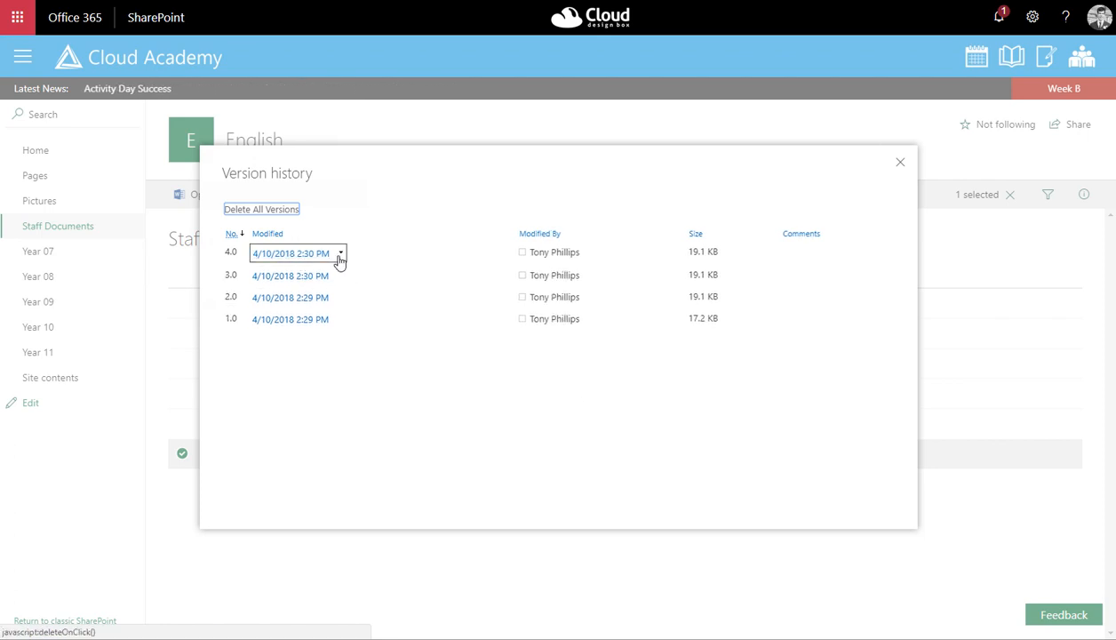
left_click(899, 167)
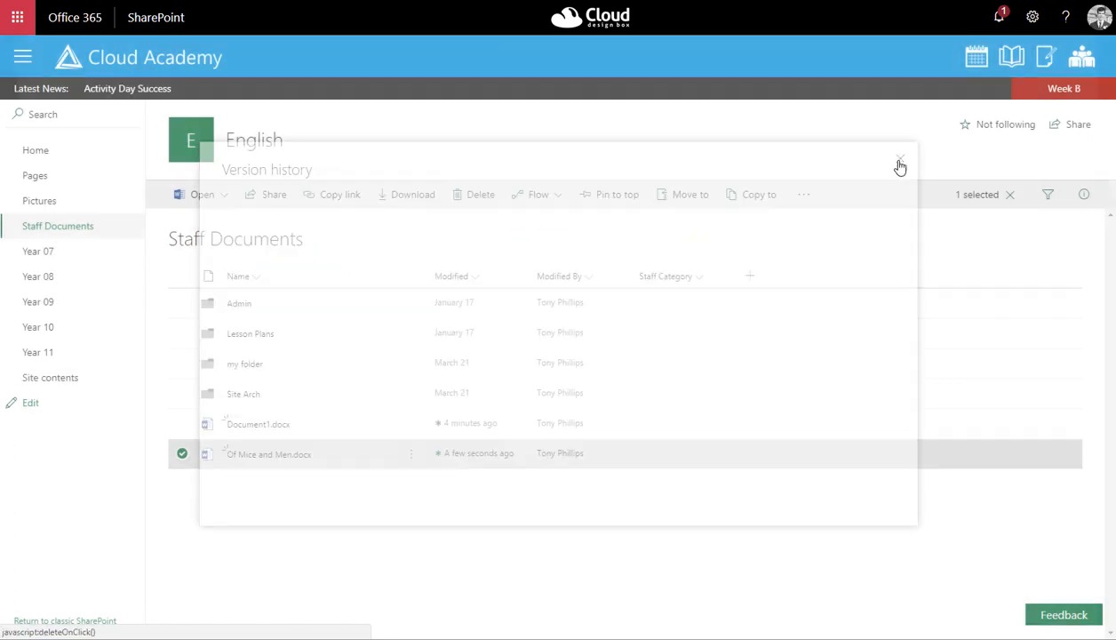
left_click(544, 522)
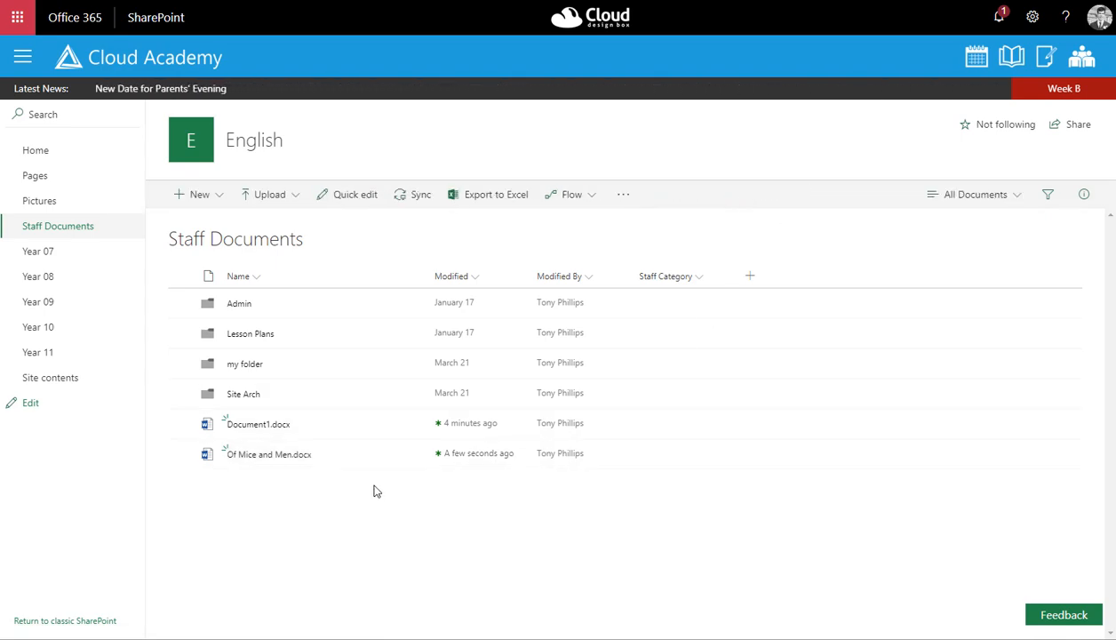
- Check the text of the restored Of Mice and Men document and review its version history from the Staff Documents library
left_click(272, 456)
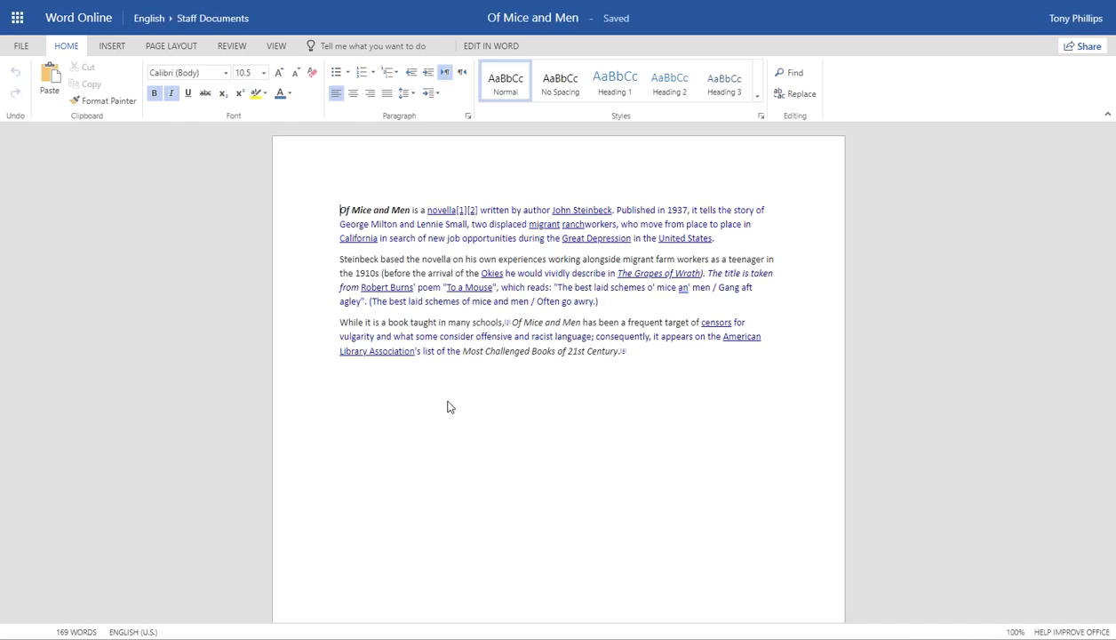
left_click(237, 23)
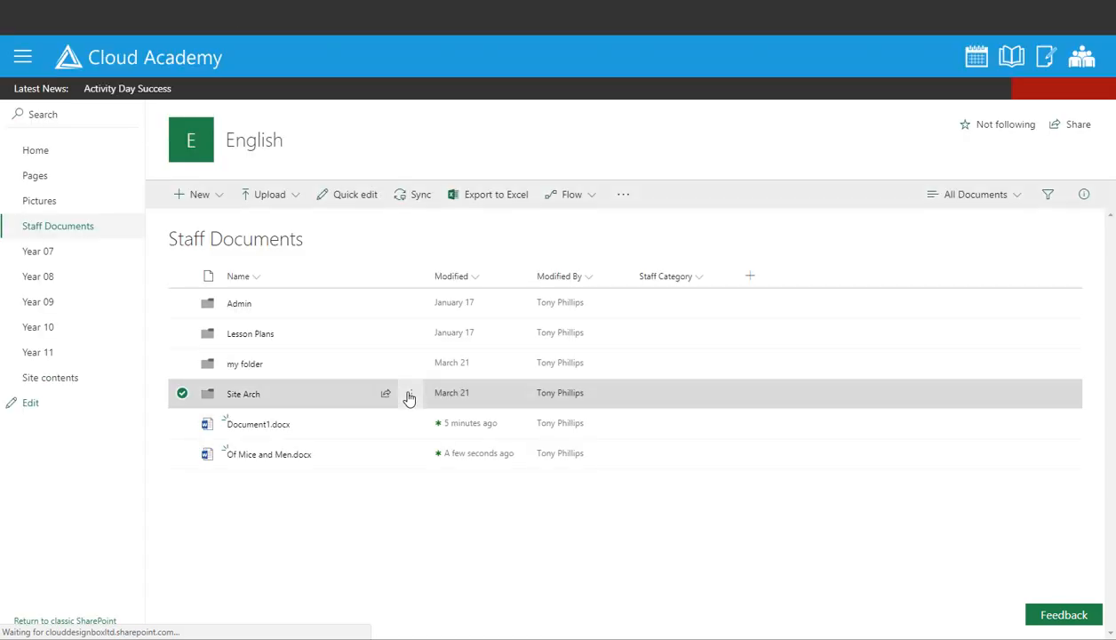
left_click(410, 395)
left_click(412, 452)
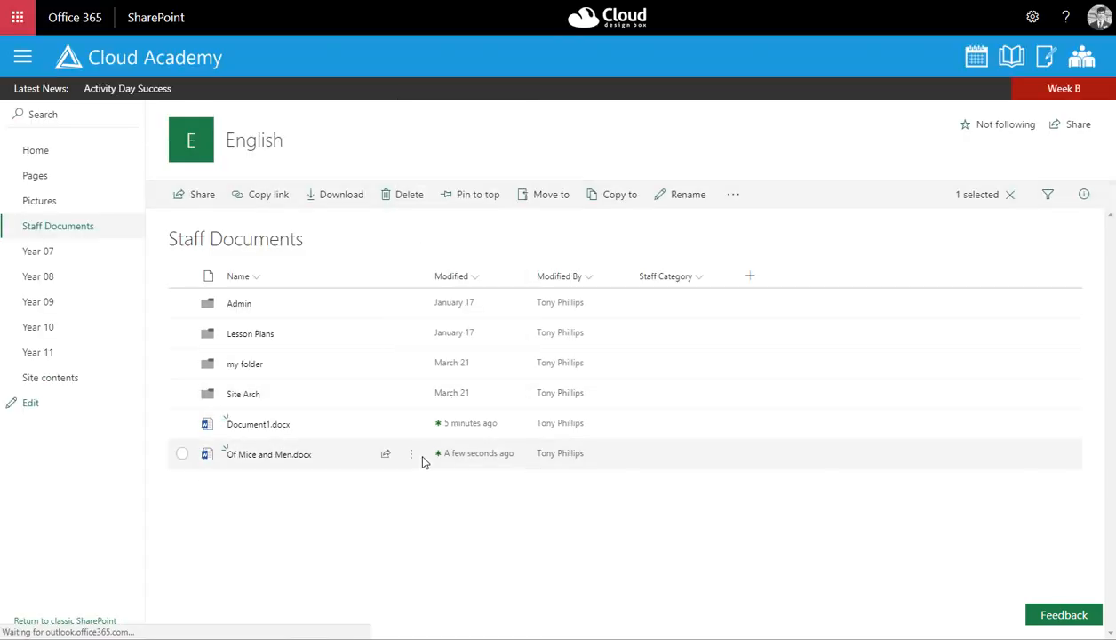
left_click(441, 351)
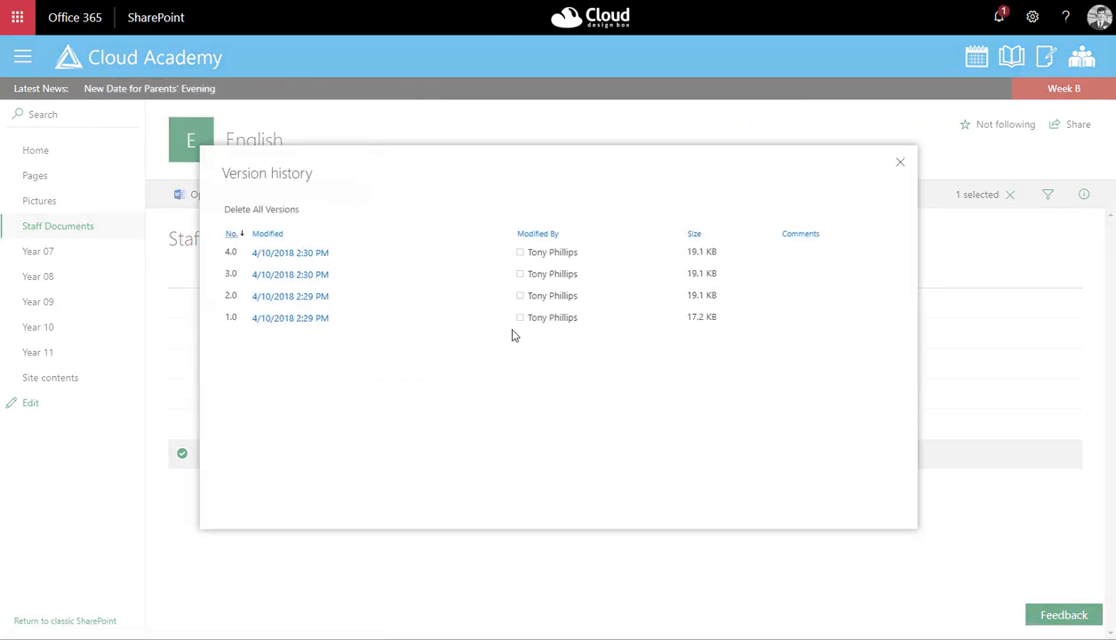
left_click(900, 166)
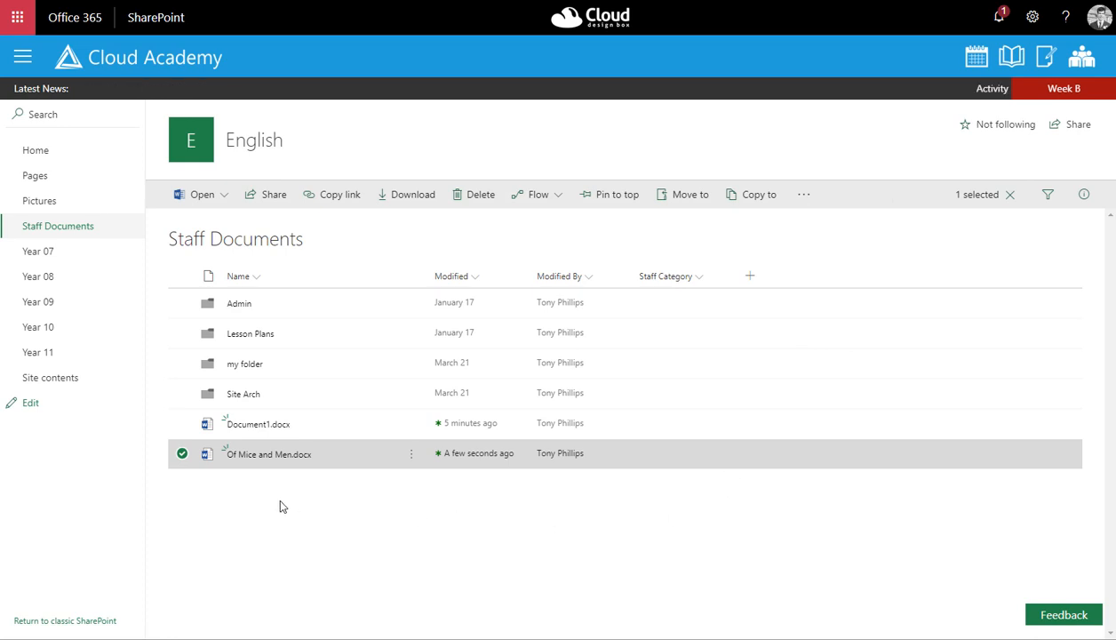
- Delete Of Mice and Men.docx from the Staff Documents library
left_click(479, 197)
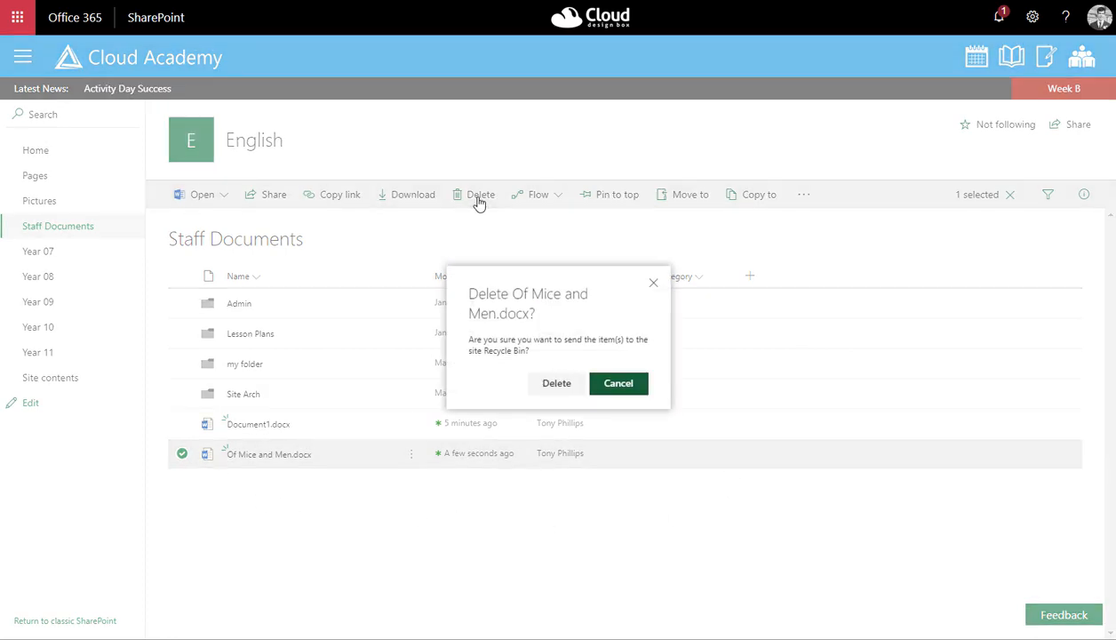
left_click(557, 384)
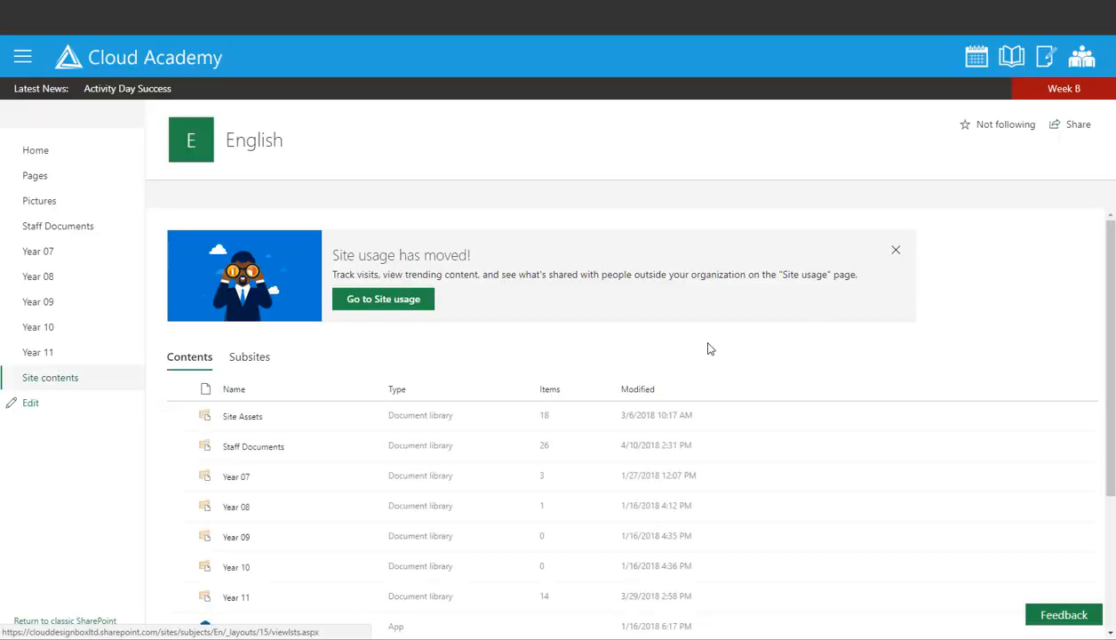
- Restore the most recently deleted Of Mice and Men.docx from the English site's recycle bin
left_click(1037, 203)
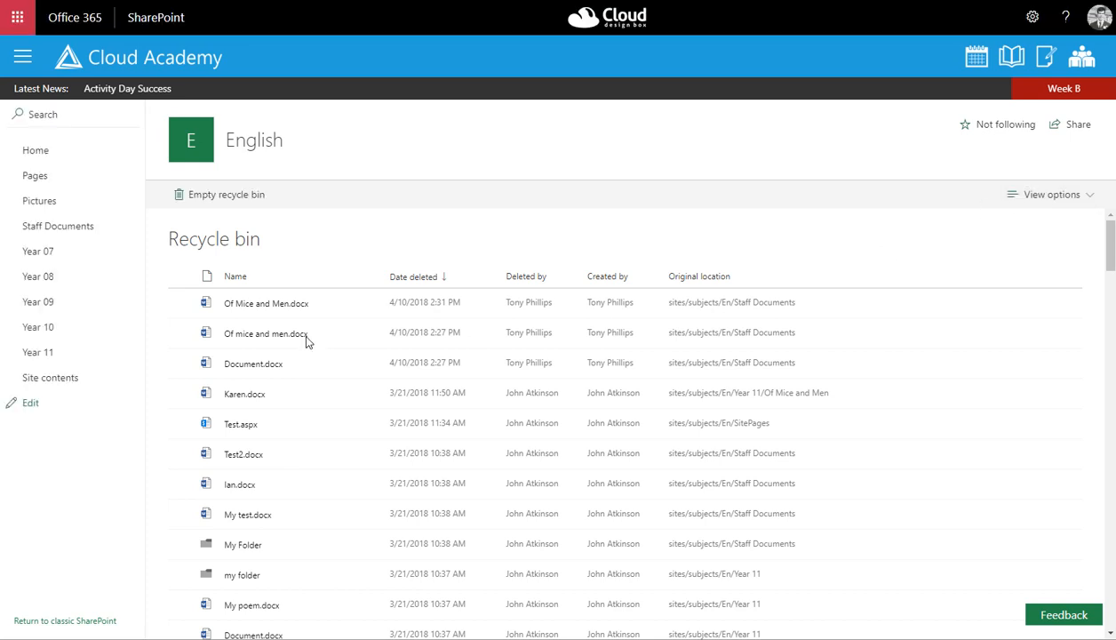
left_click(182, 304)
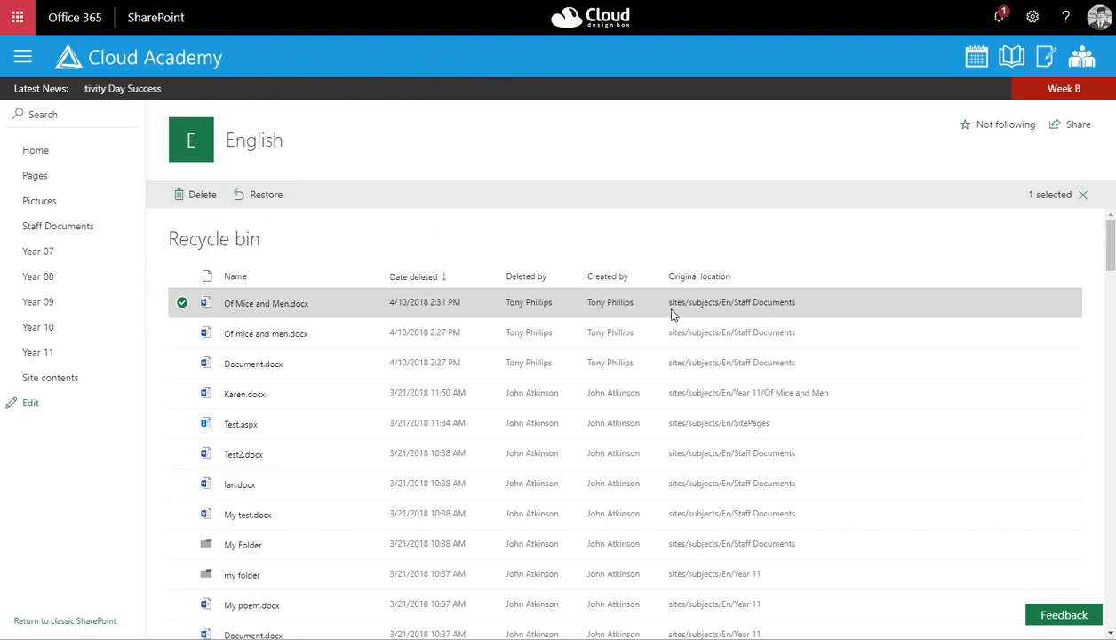
left_click(278, 201)
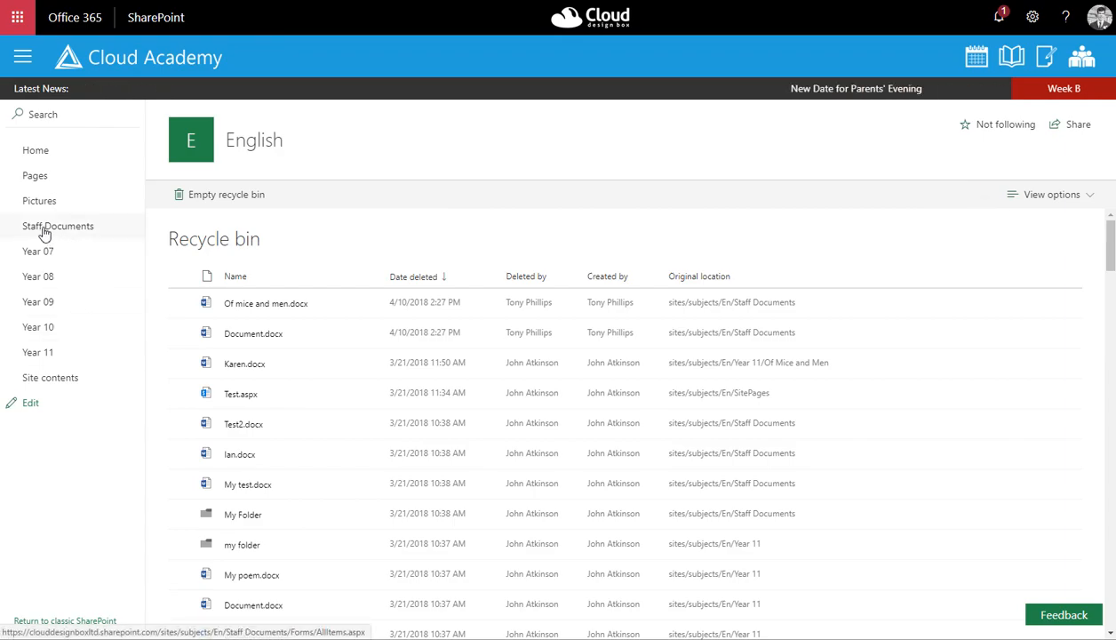
- Return to the Staff Documents library and select the recovered Of Mice and Men.docx
left_click(71, 233)
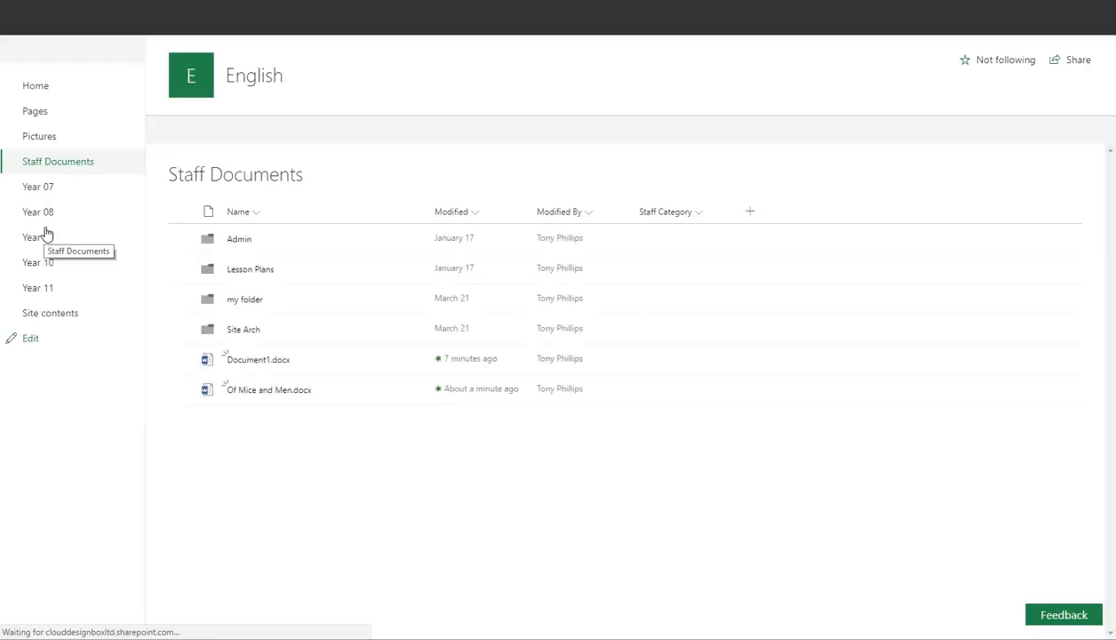
left_click(185, 397)
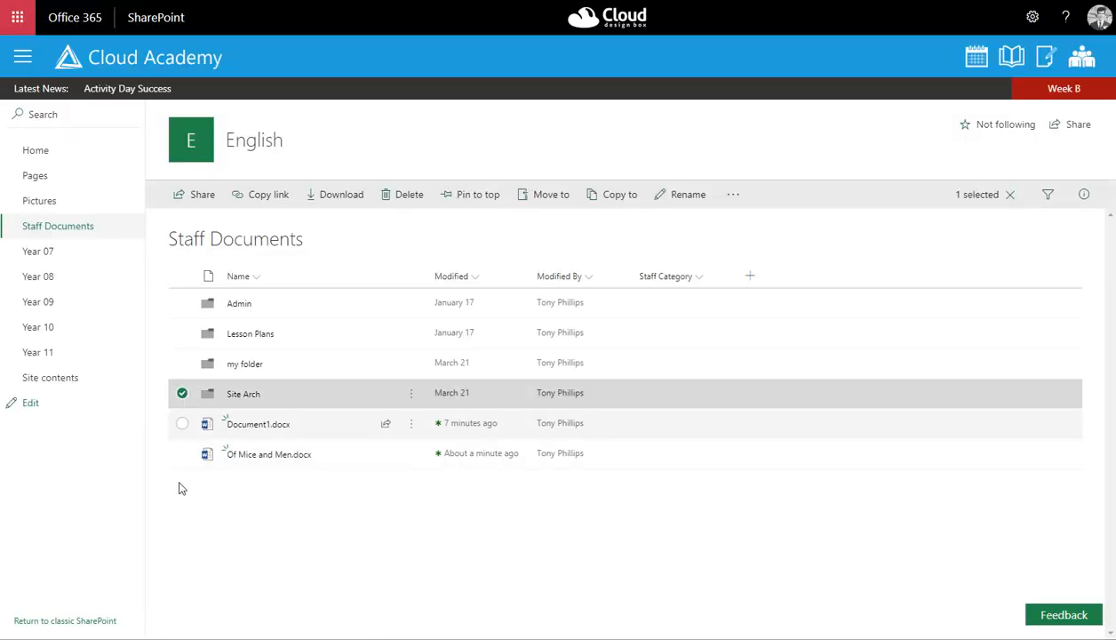
left_click(193, 452)
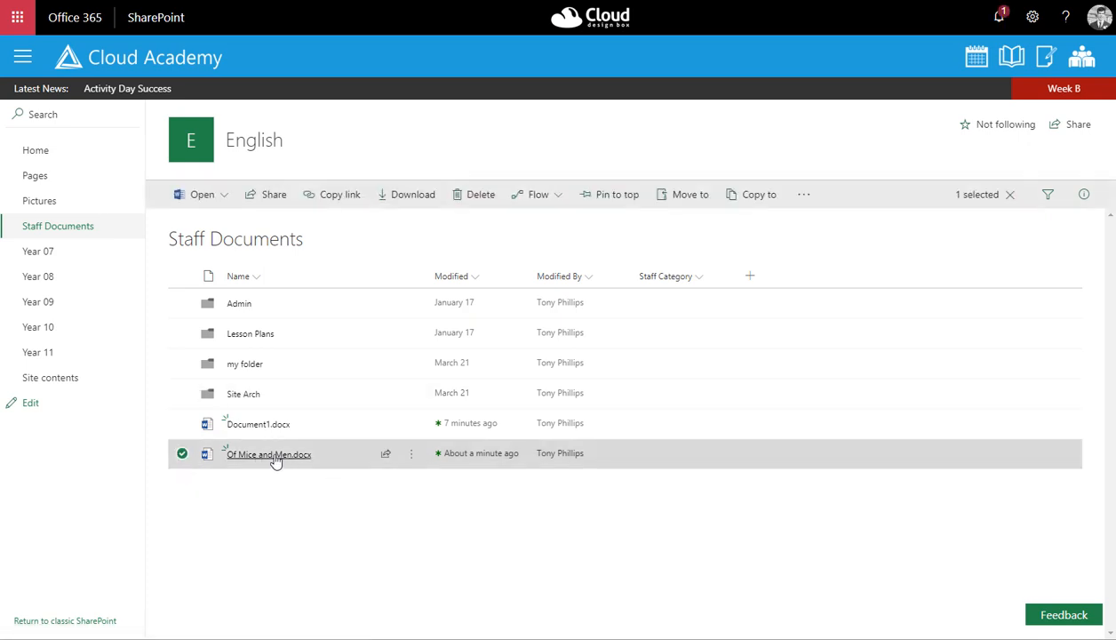